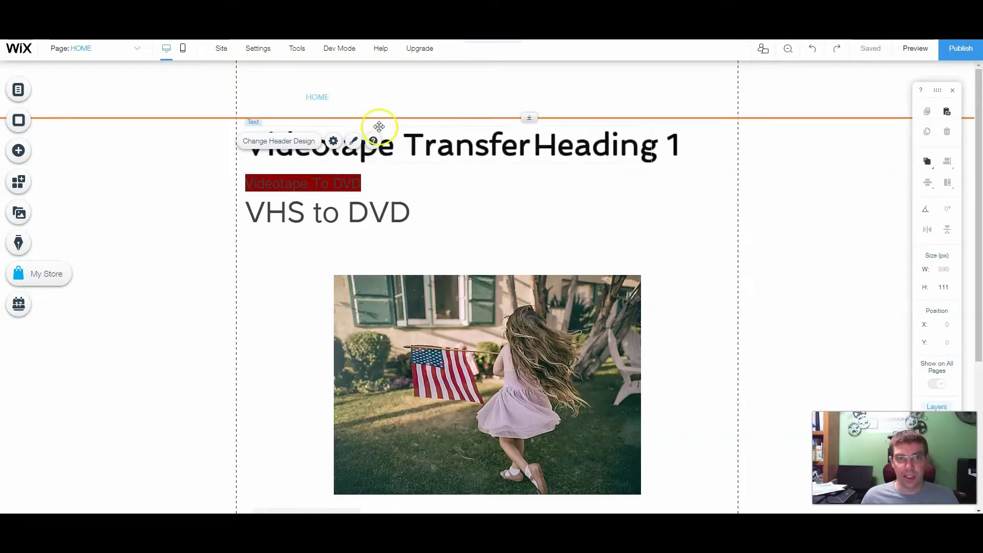
click(101, 46)
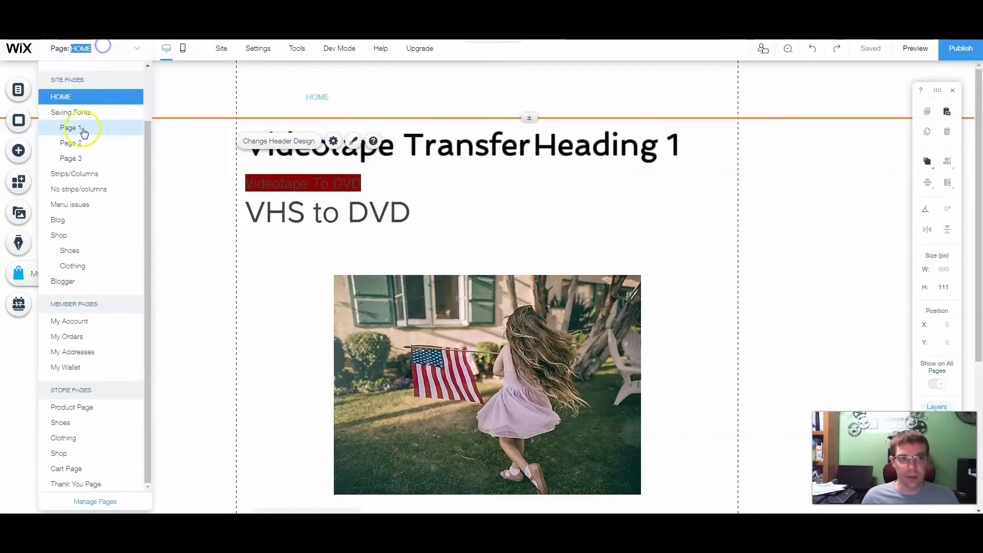
click(77, 118)
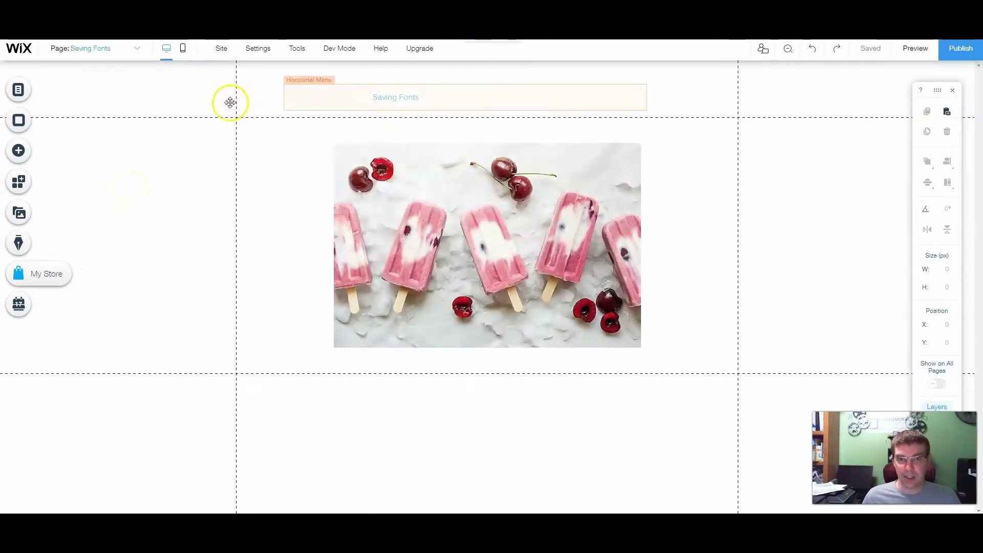
click(99, 46)
click(59, 137)
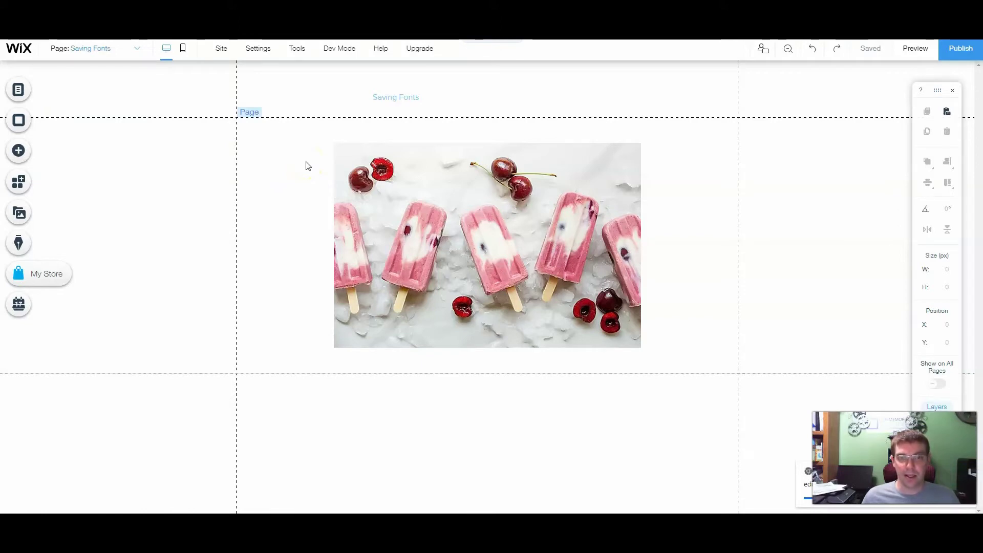
click(404, 107)
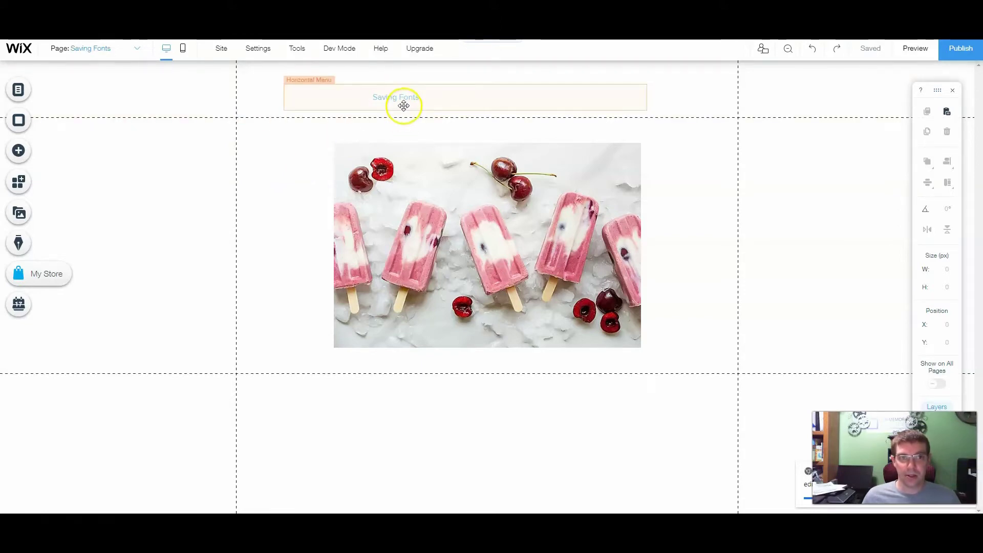
click(114, 48)
click(77, 135)
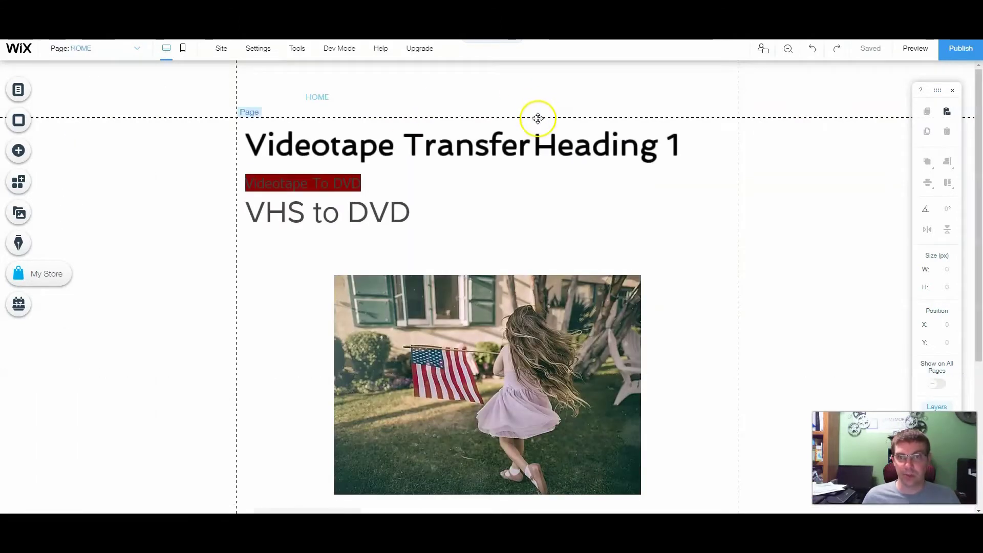
- Open Customize Design for the home page's horizontal menu
click(387, 96)
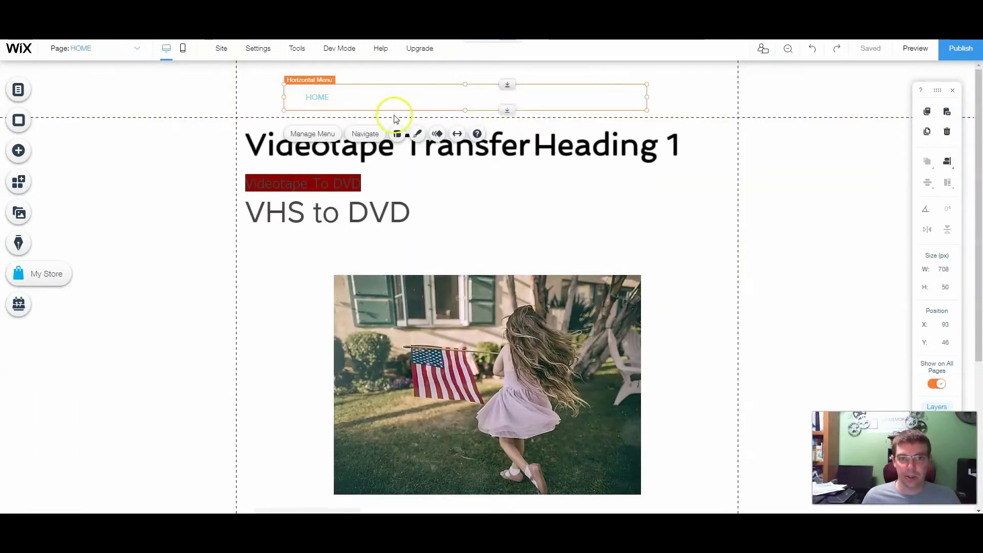
click(418, 135)
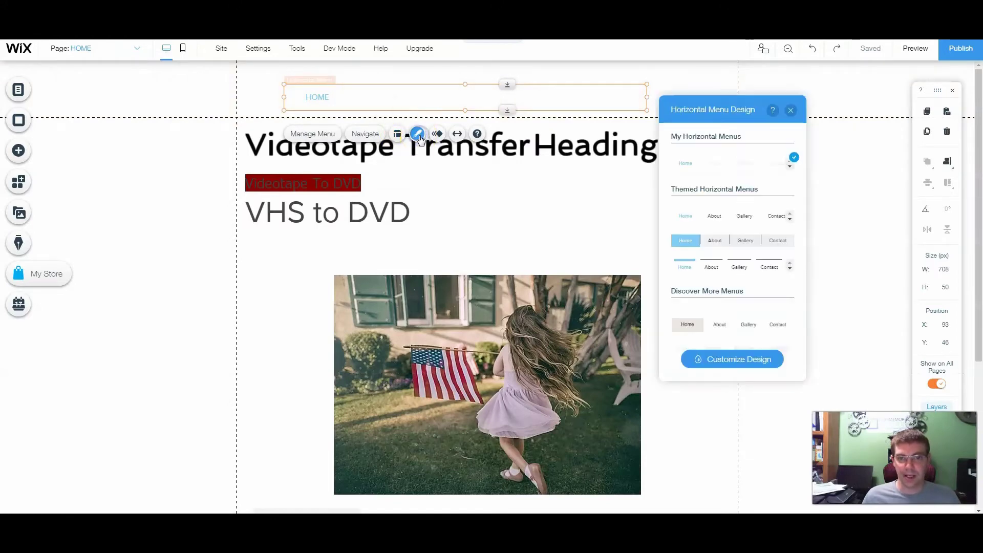
click(747, 362)
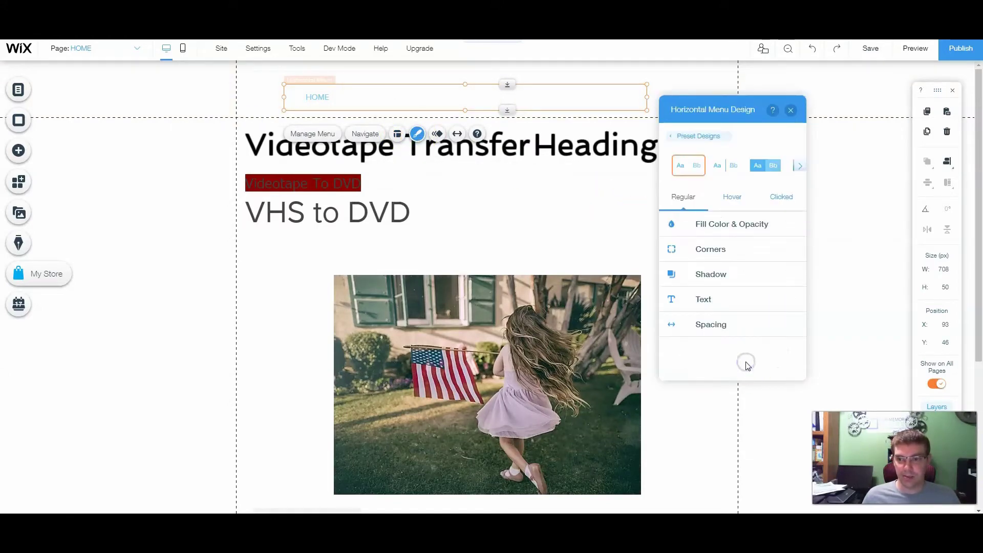
click(729, 233)
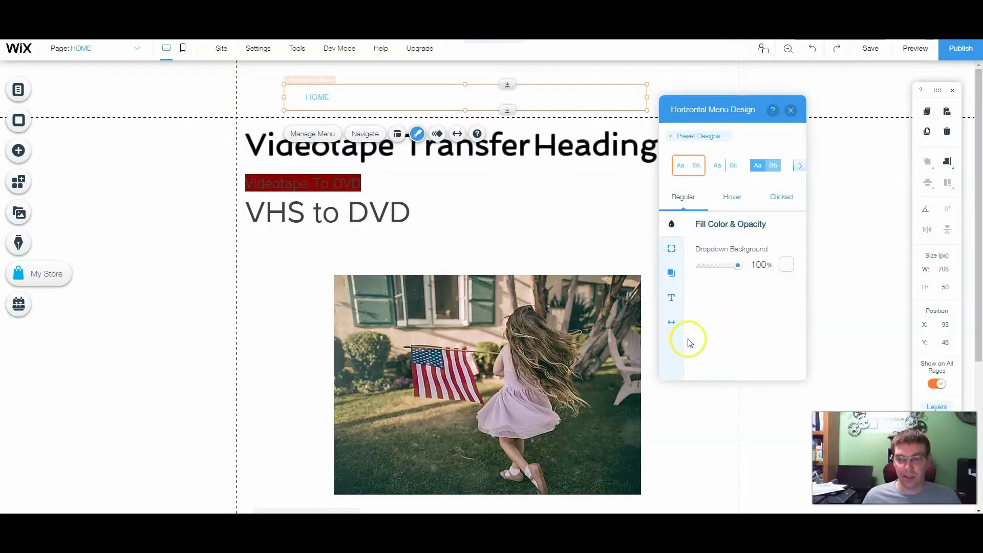
- Set the menu link text colour to black from My Colors, then preview the site
click(671, 297)
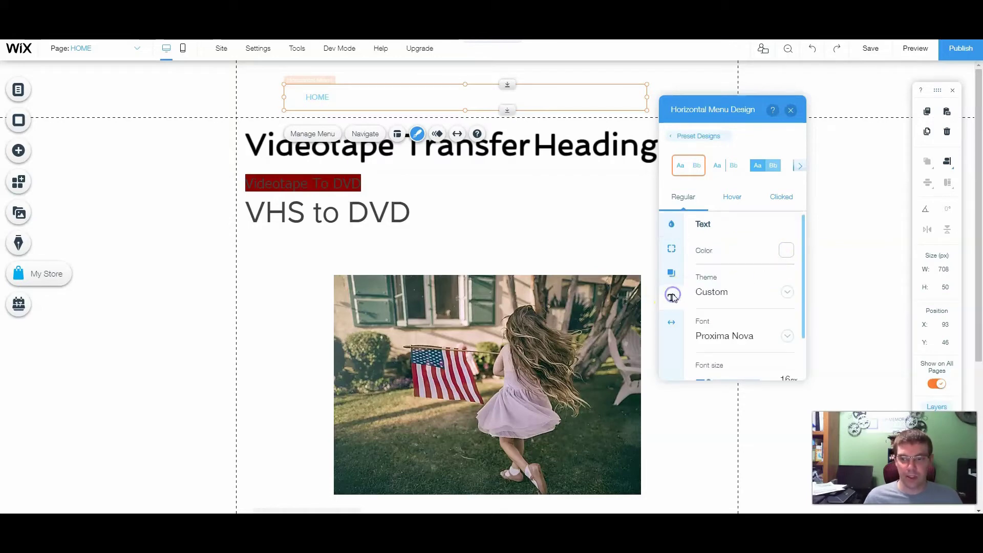
click(782, 258)
click(784, 256)
click(681, 276)
click(795, 226)
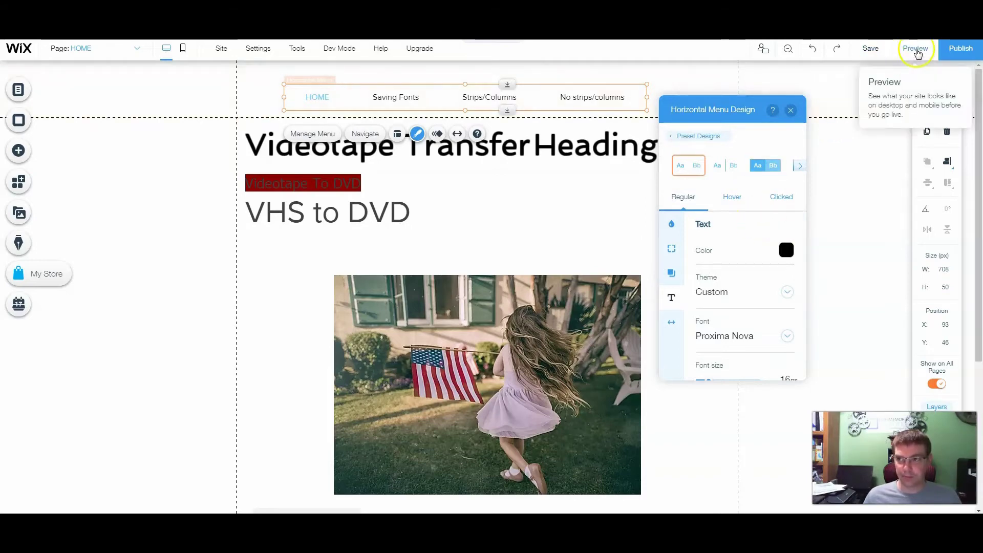
click(916, 49)
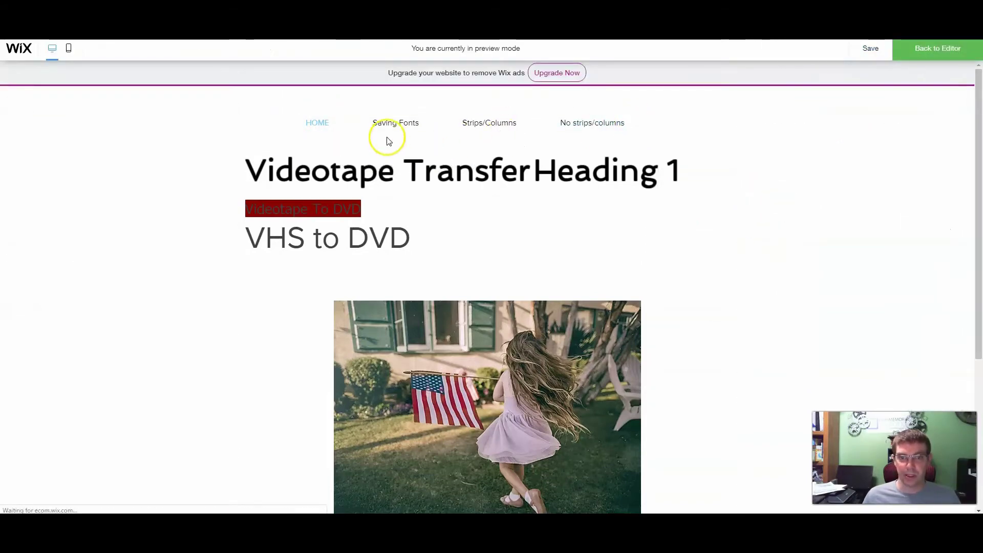
- Check the black menu links above the heading in the site preview
mouse_move(387, 122)
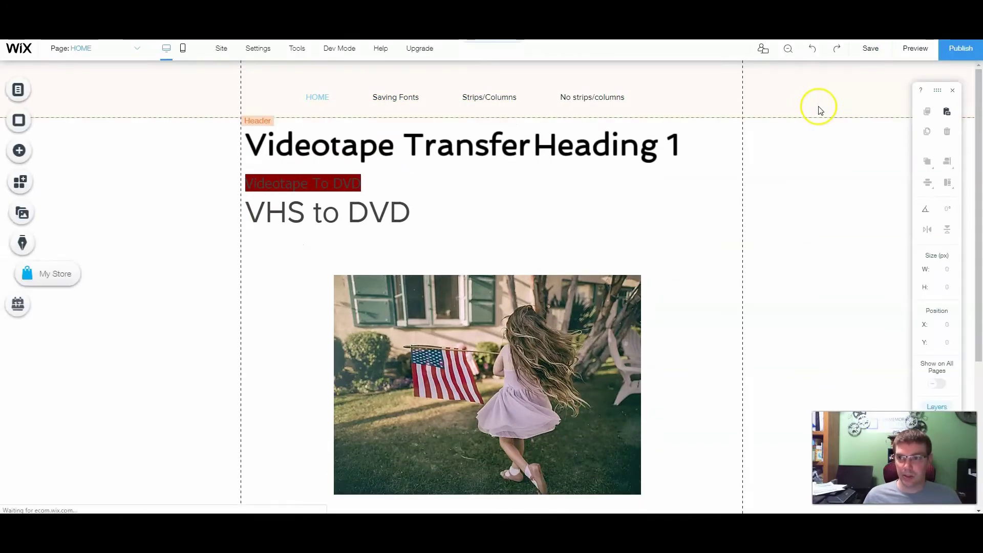
- Change the horizontal menu's link text colour to white (#FFFFFF) in Customize Design
click(530, 103)
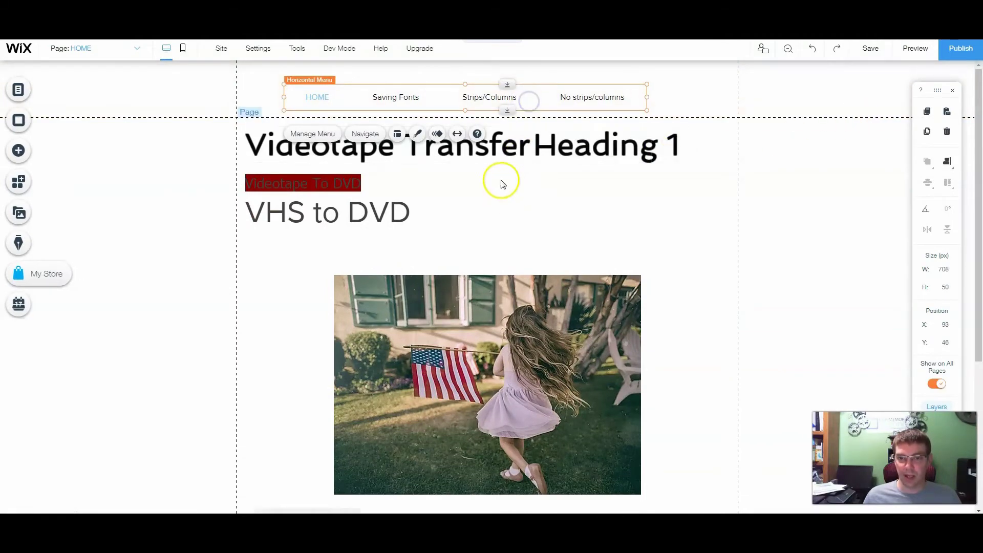
click(420, 135)
click(714, 358)
click(714, 300)
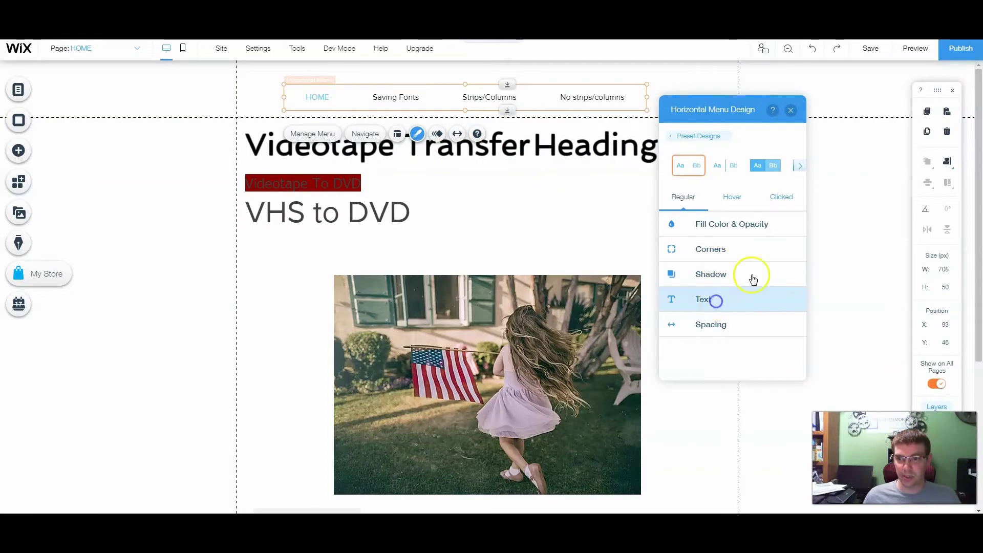
click(787, 249)
click(698, 276)
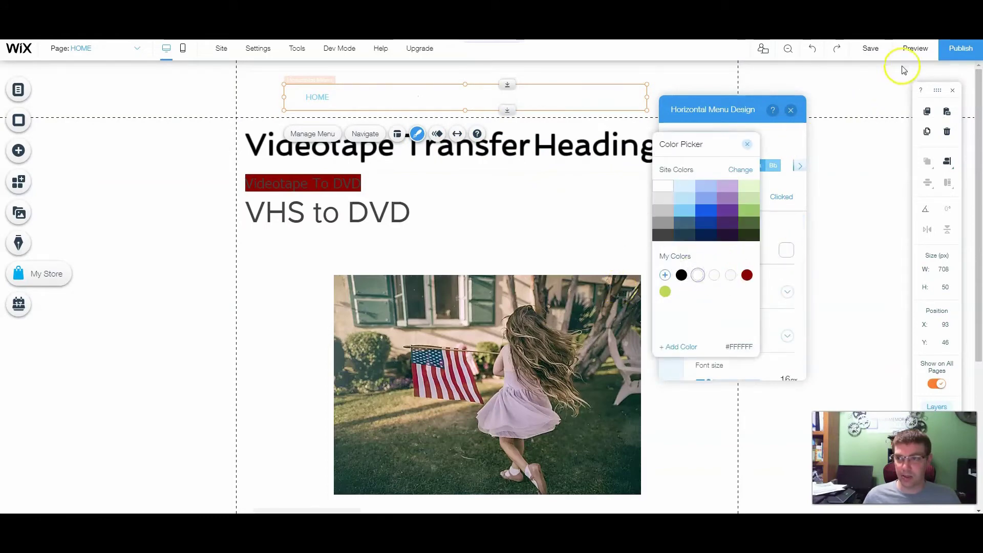
- Preview the white menu text, return to the editor and reselect the menu
click(916, 48)
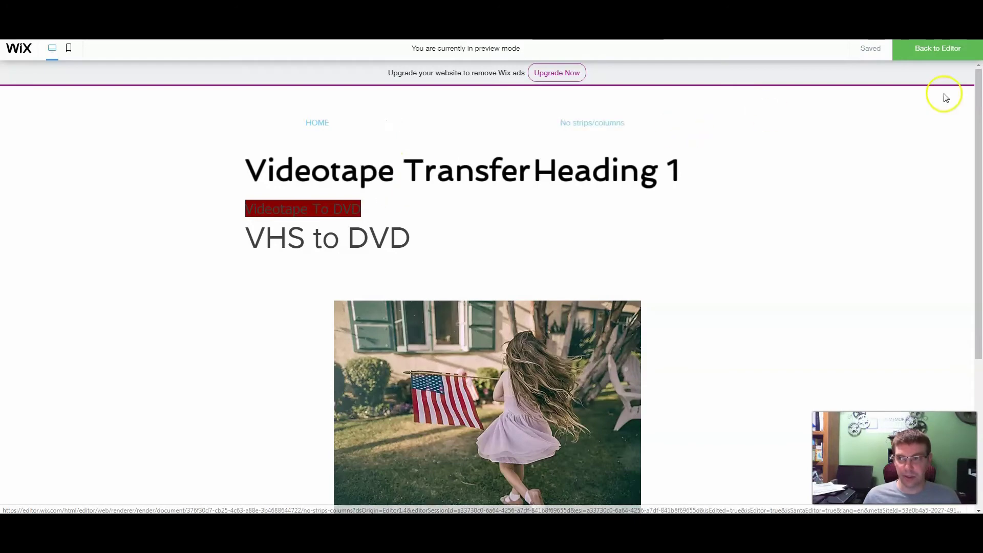
click(938, 48)
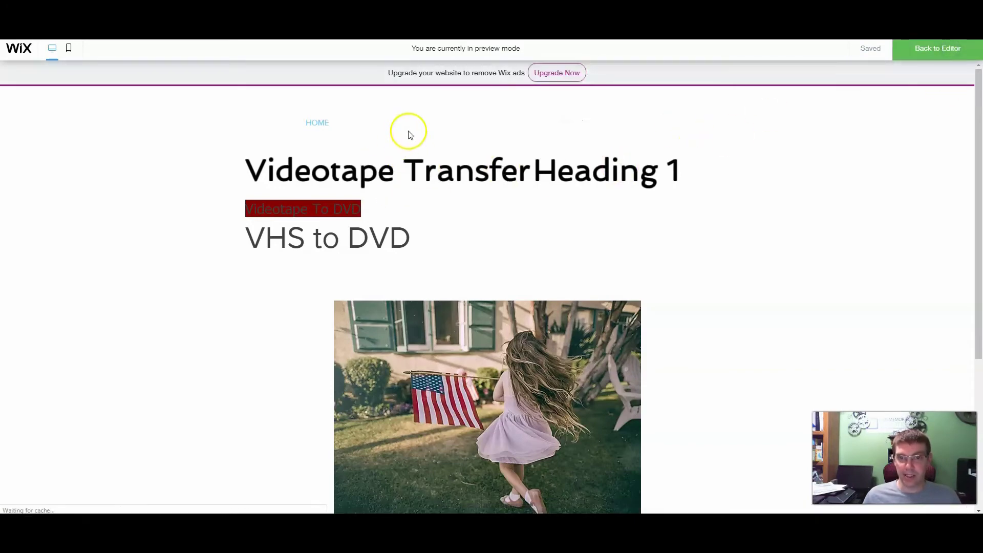
click(443, 101)
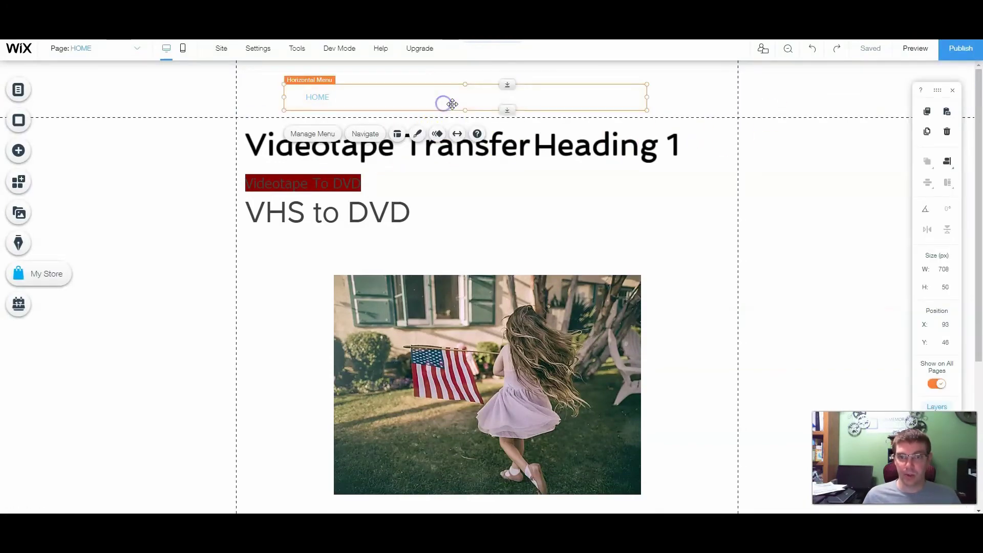
- Make the menu's regular link text black from My Colors, then view the Hover colour
click(416, 136)
click(729, 358)
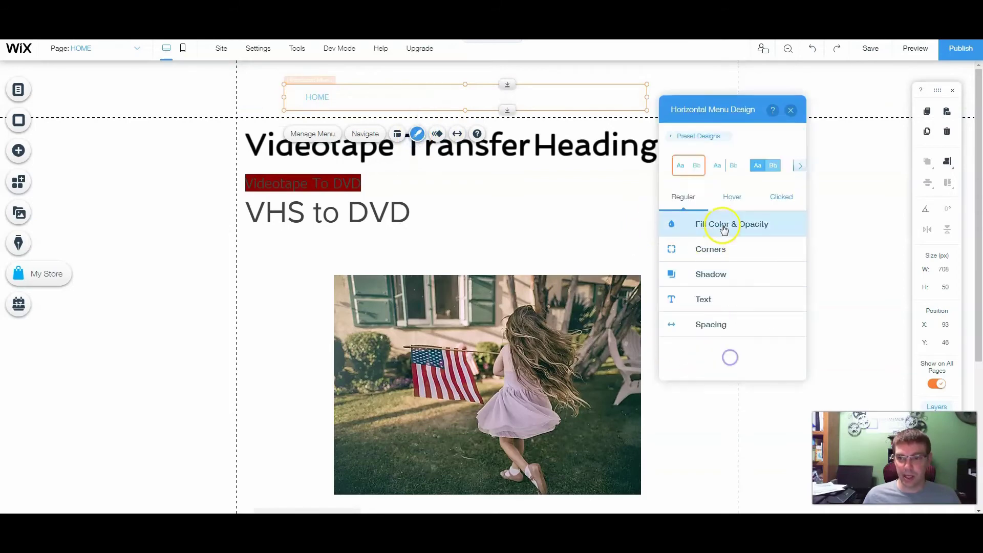
click(703, 299)
click(786, 247)
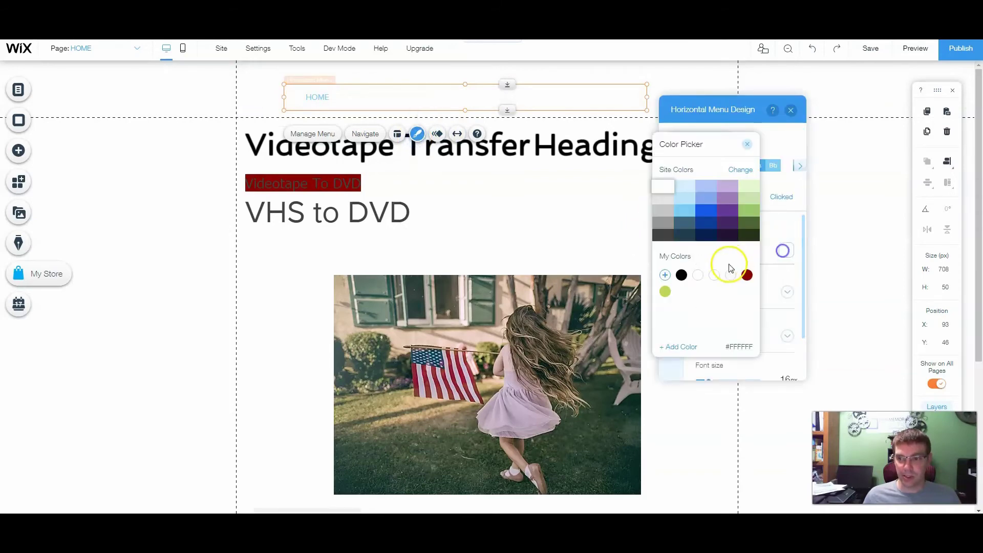
click(682, 275)
click(753, 205)
click(733, 198)
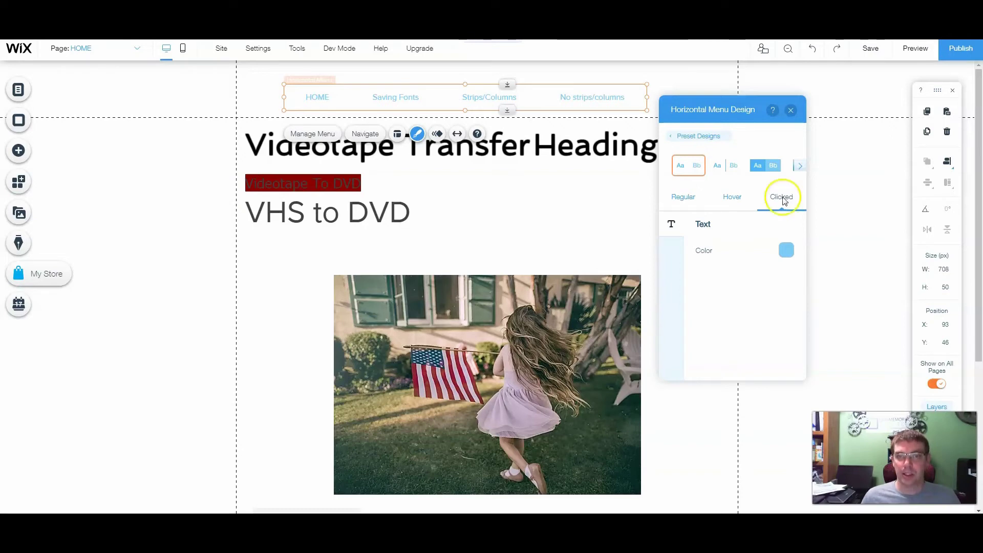
- Compare the Regular and Hover text colours, ending on the Regular state's black text
click(697, 201)
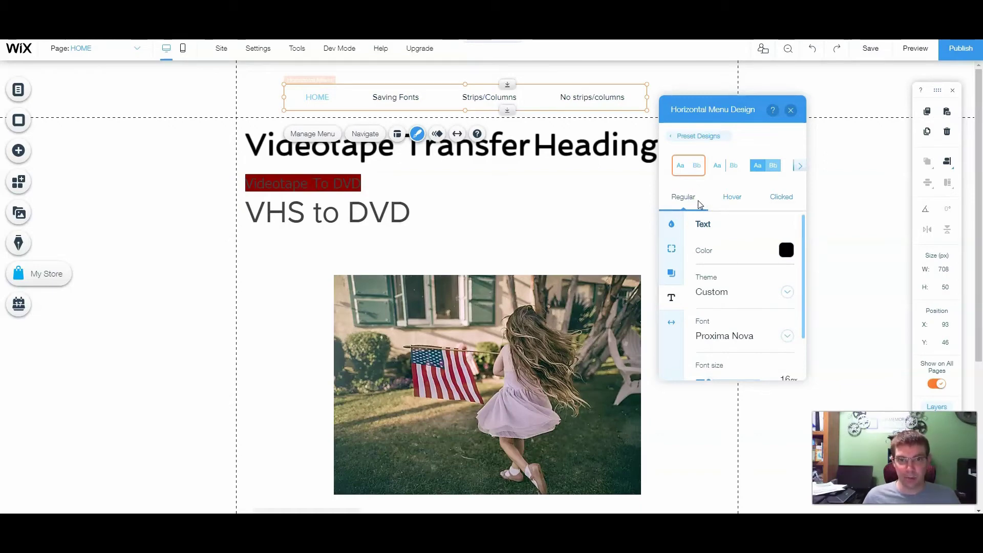
click(686, 195)
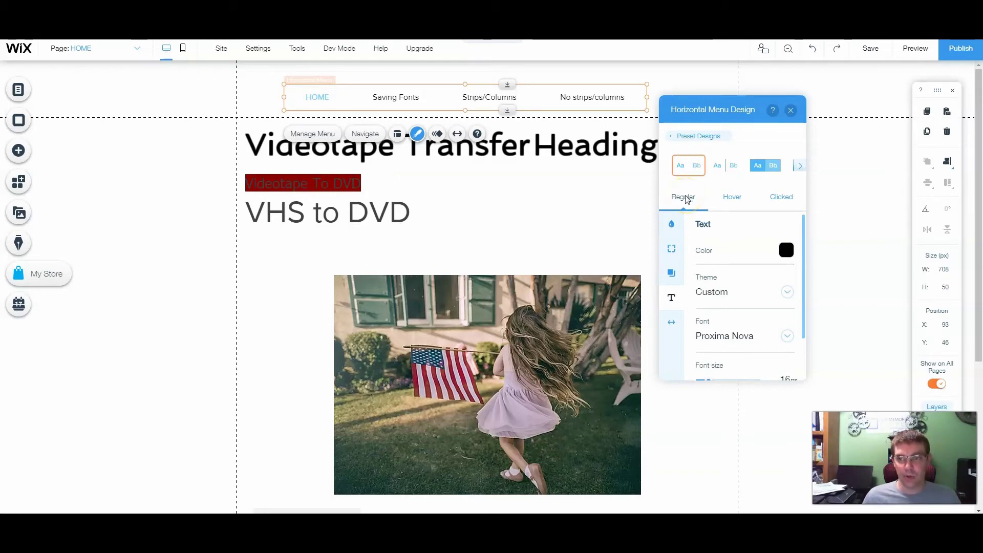
click(737, 197)
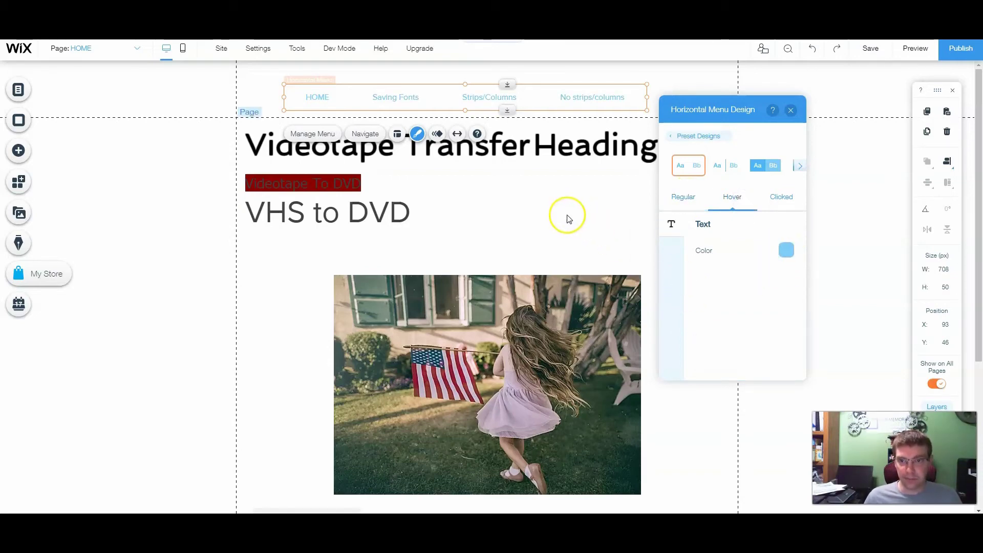
click(685, 198)
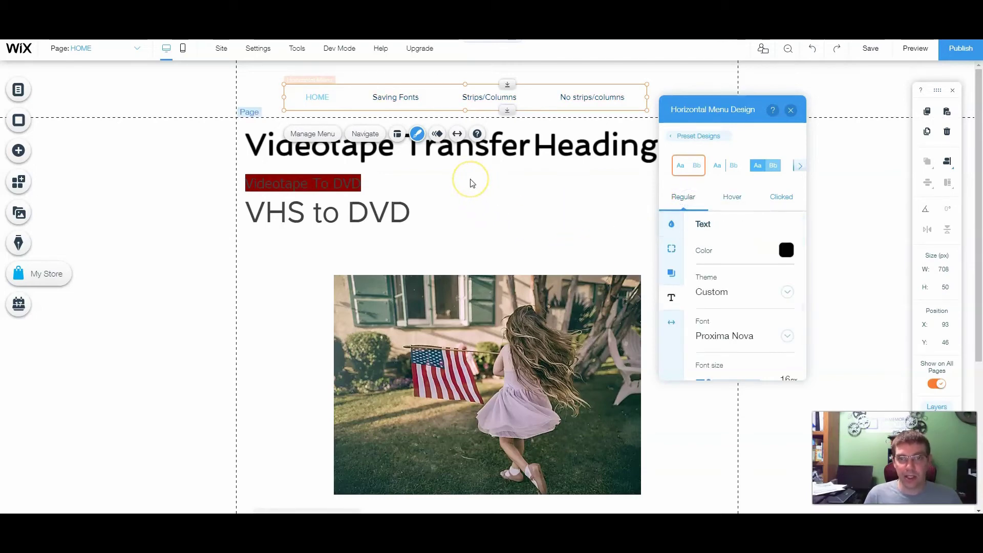